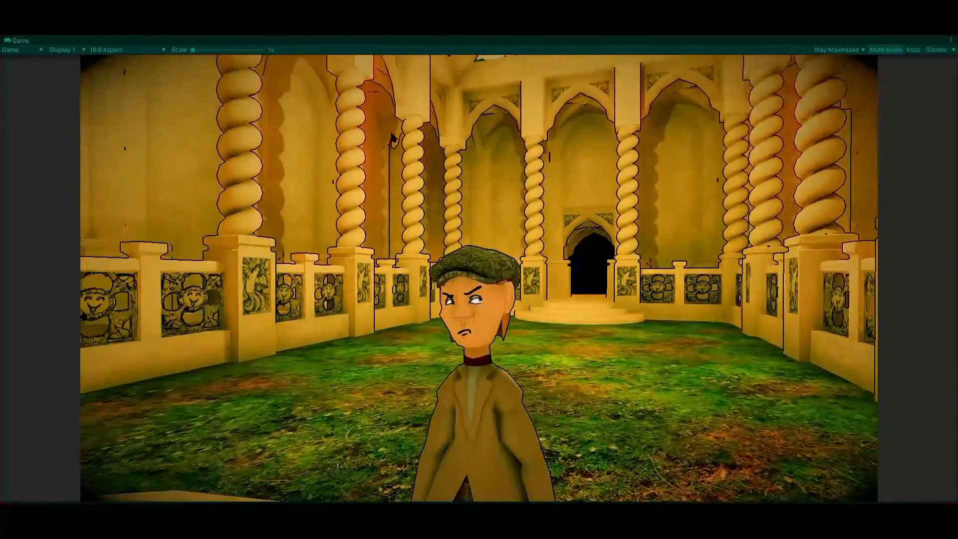
key("a")
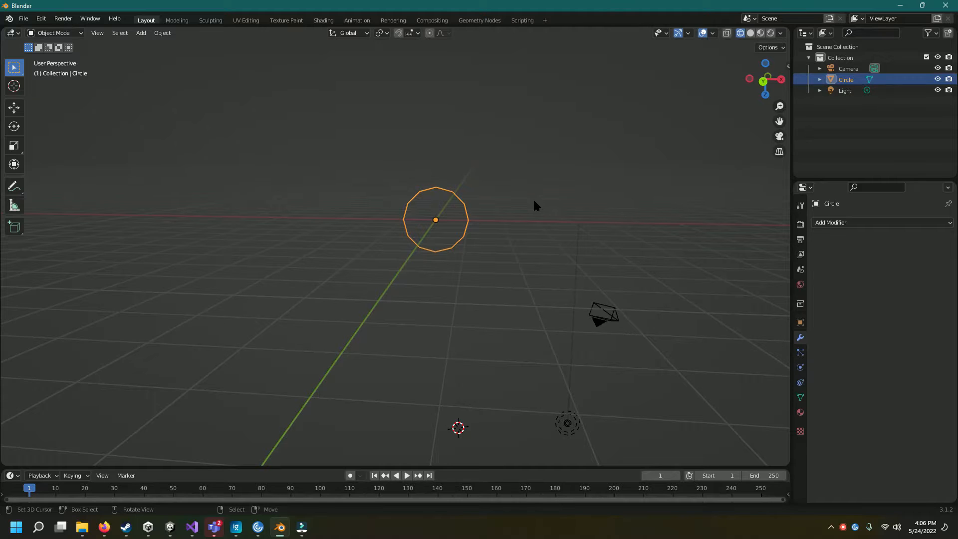
Try a Screw modifier on the full circle with 8 iterations and a screw offset of 3.9 m.
mouse_move(359, 220)
middle_mouse_down()
mouse_move(455, 235)
mouse_move(483, 227)
mouse_move(370, 220)
middle_mouse_up()
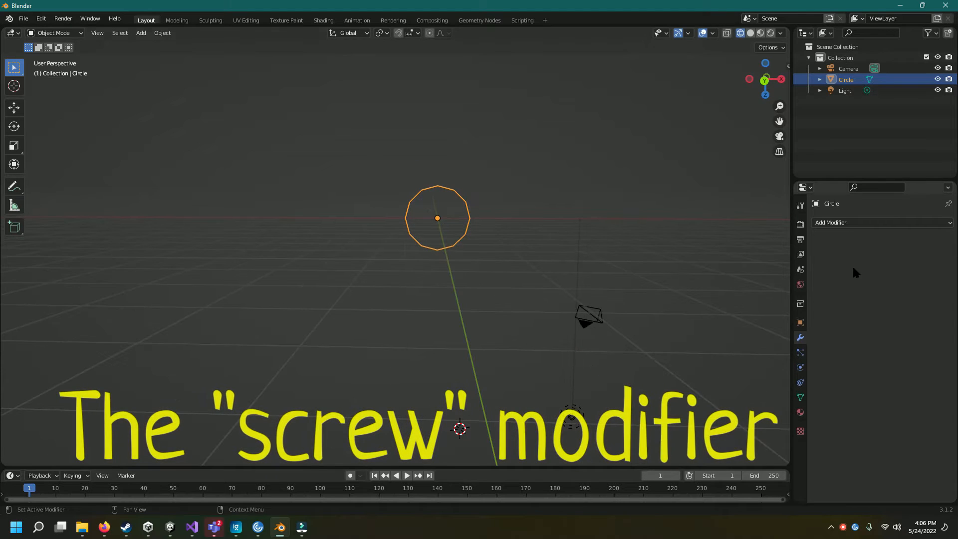
left_click(905, 222)
left_click(769, 383)
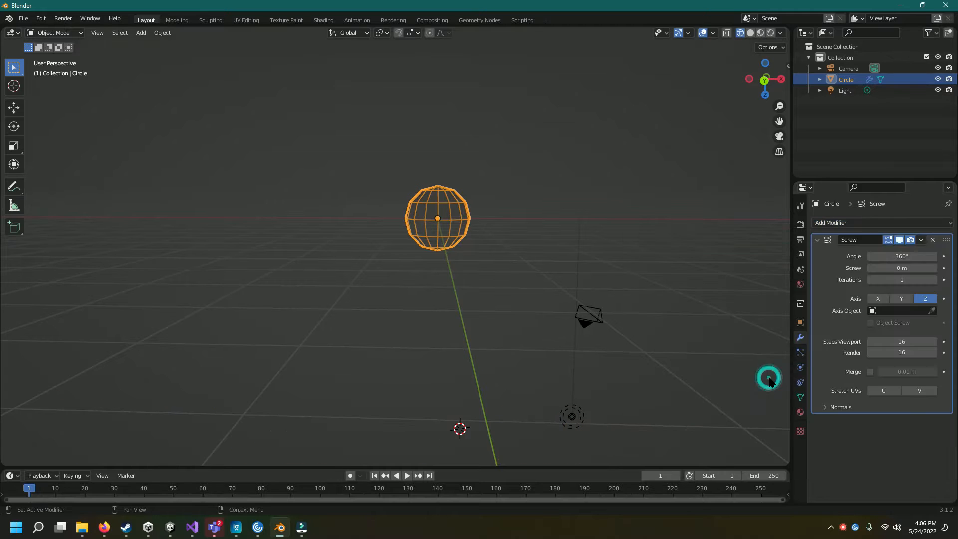
left_click(902, 280)
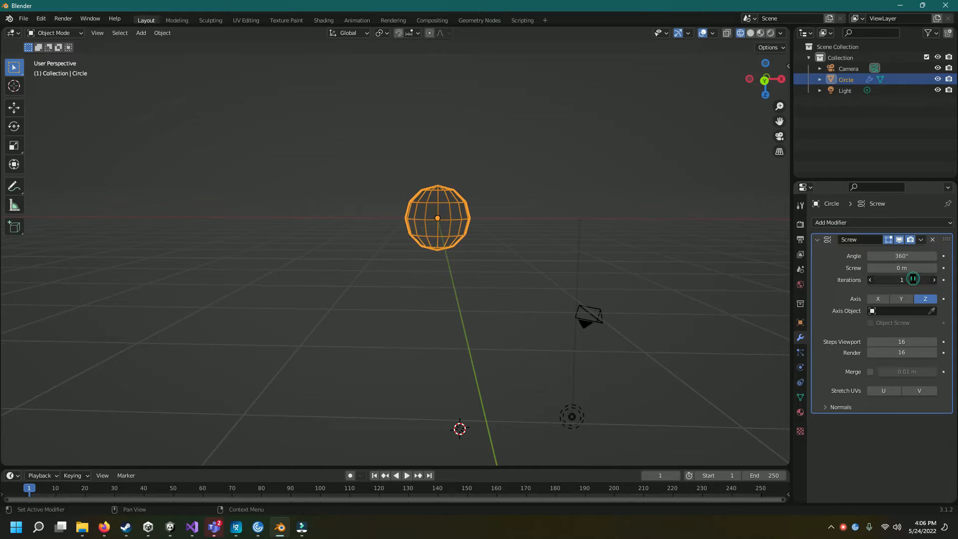
type("8")
key("Return")
left_click(905, 267)
left_click_drag(905, 267, 951, 268)
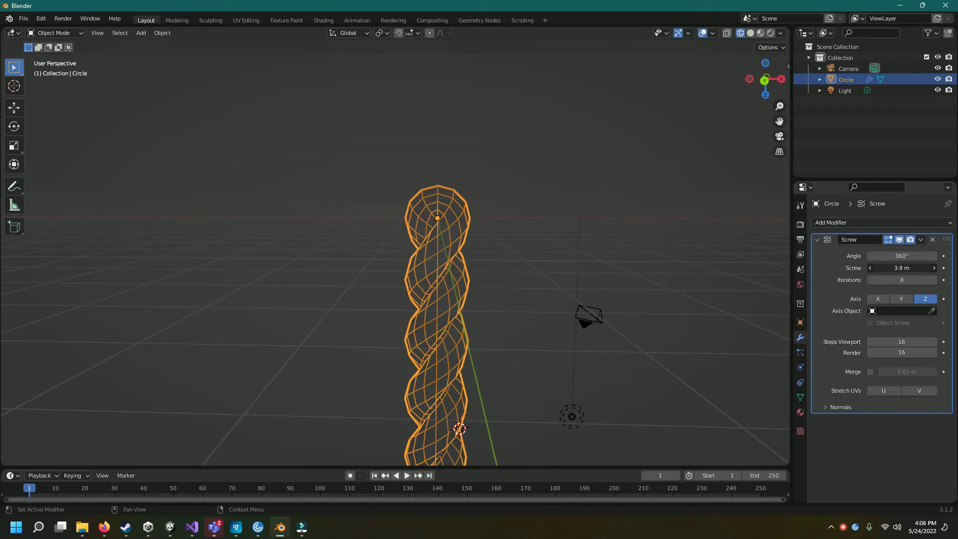
Show the twisted column in solid shading and set the Screw modifier's iterations to 5.
scroll(591, 288, "down", 5)
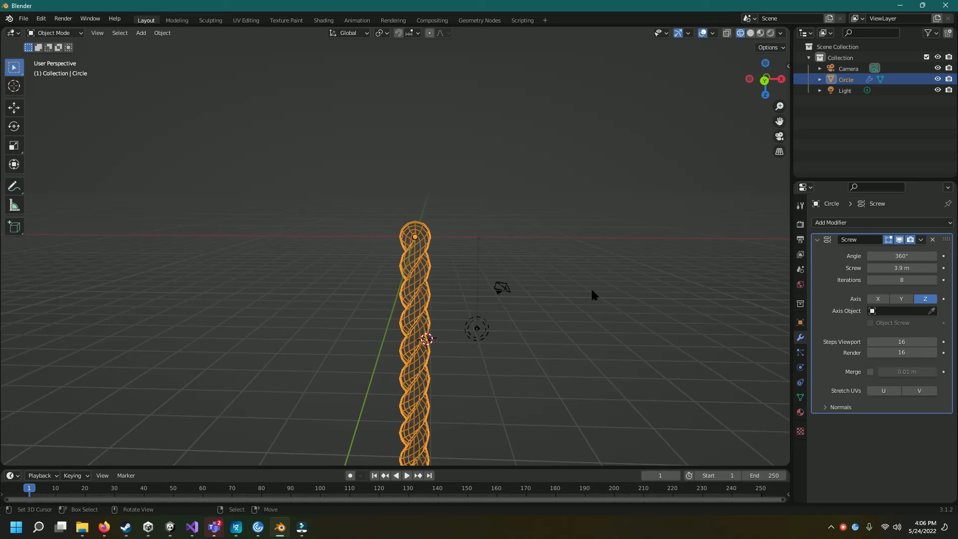
left_click(750, 33)
middle_click_drag(552, 327, 571, 202, "shift")
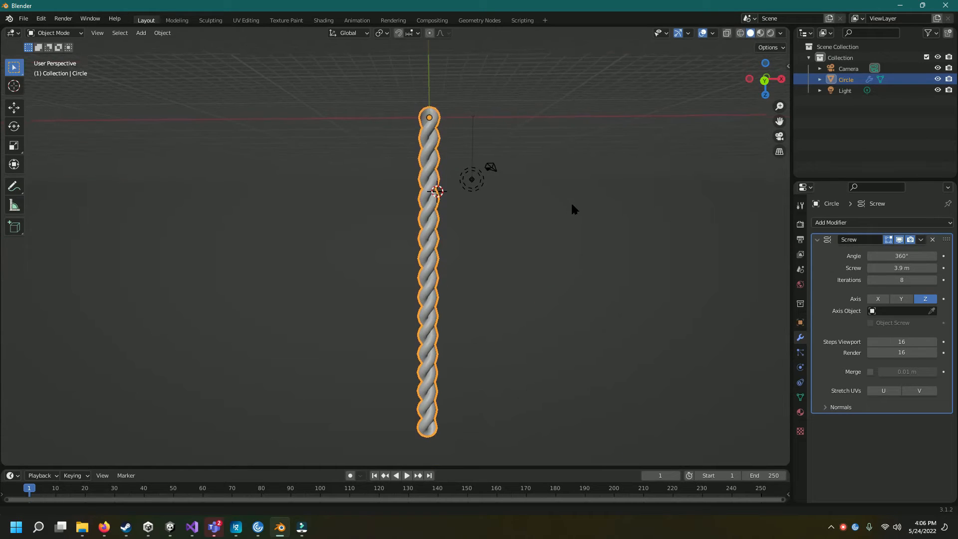
scroll(570, 226, "up", 5)
left_click(913, 280)
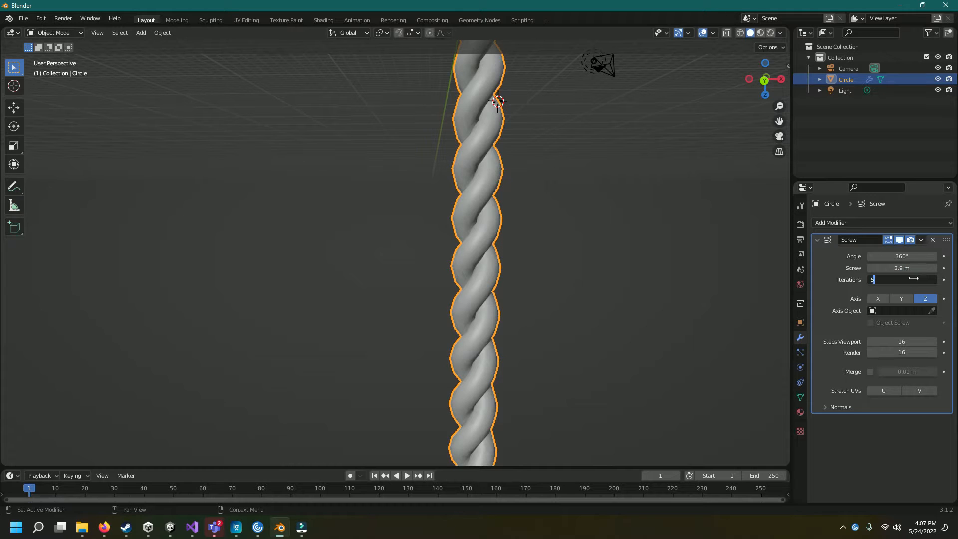
key("Return")
scroll(741, 274, "down", 5)
scroll(736, 272, "up", 3)
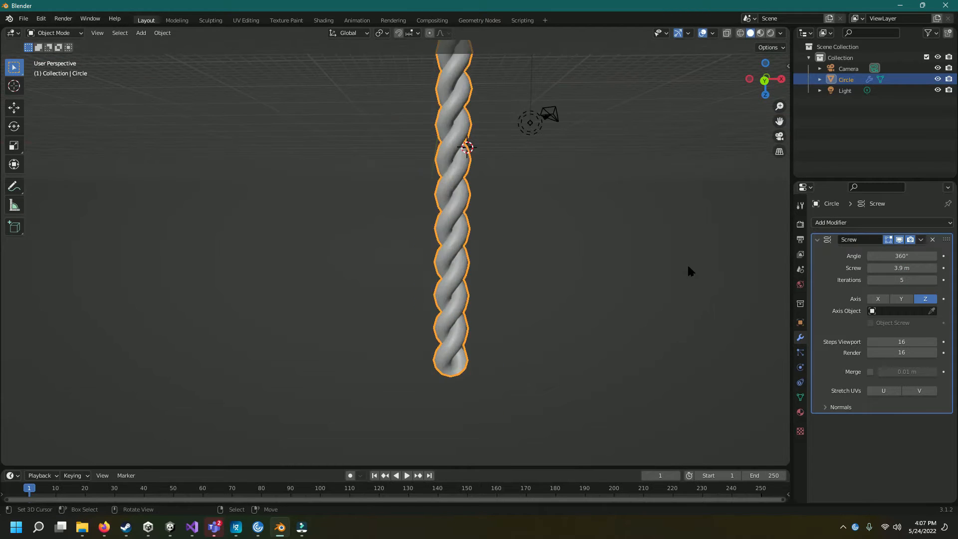
middle_click_drag(635, 216, 595, 304, "shift")
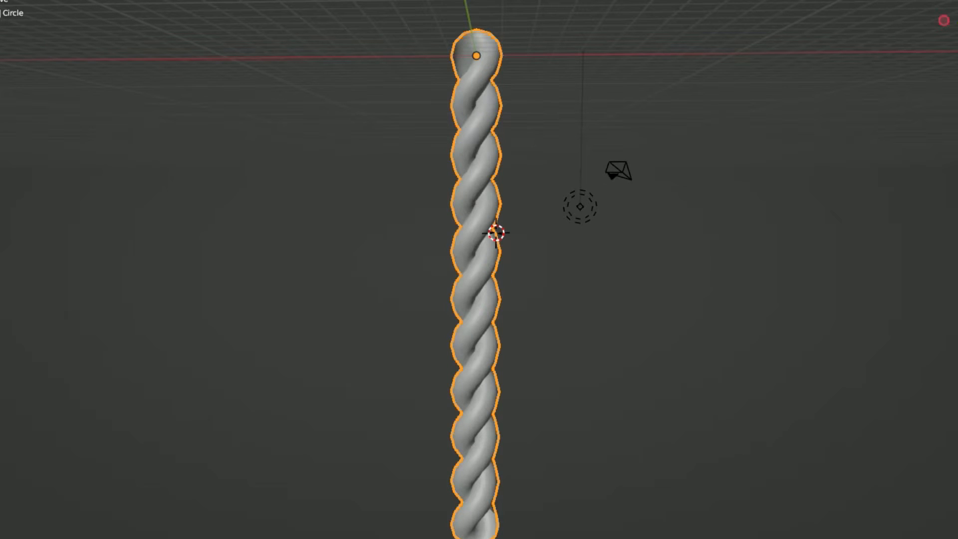
Examine the mesh inside the twisted column using wireframe shading with X-ray.
key("shift+z")
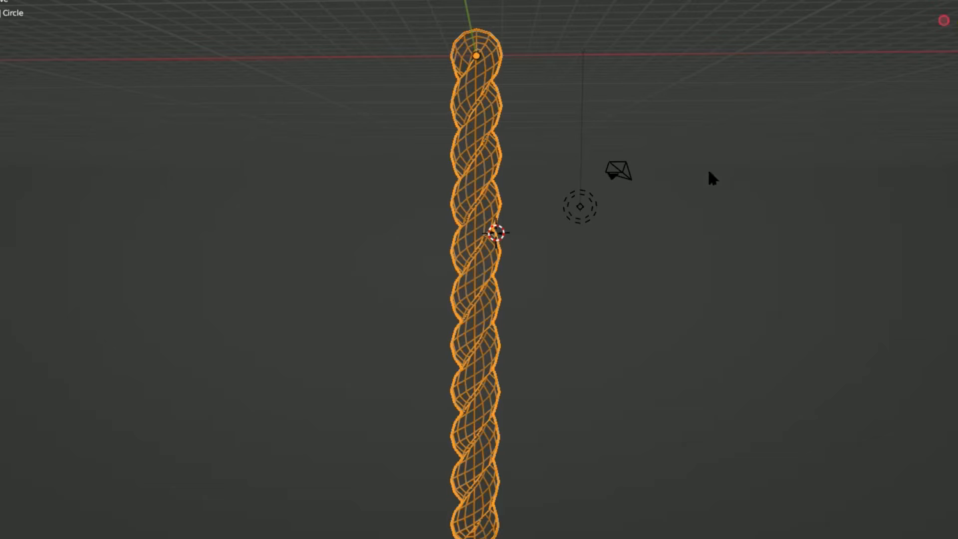
key("alt+z")
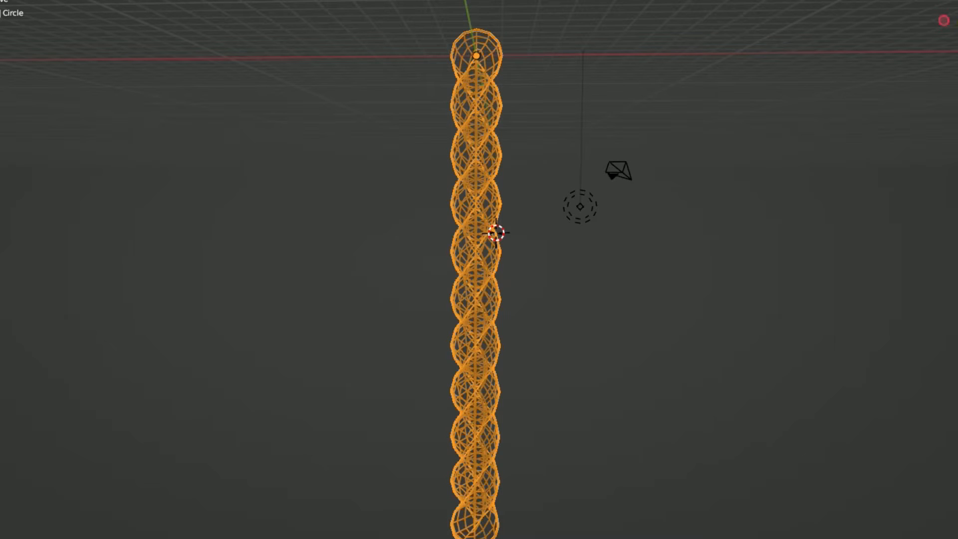
scroll(688, 265, "up", 6)
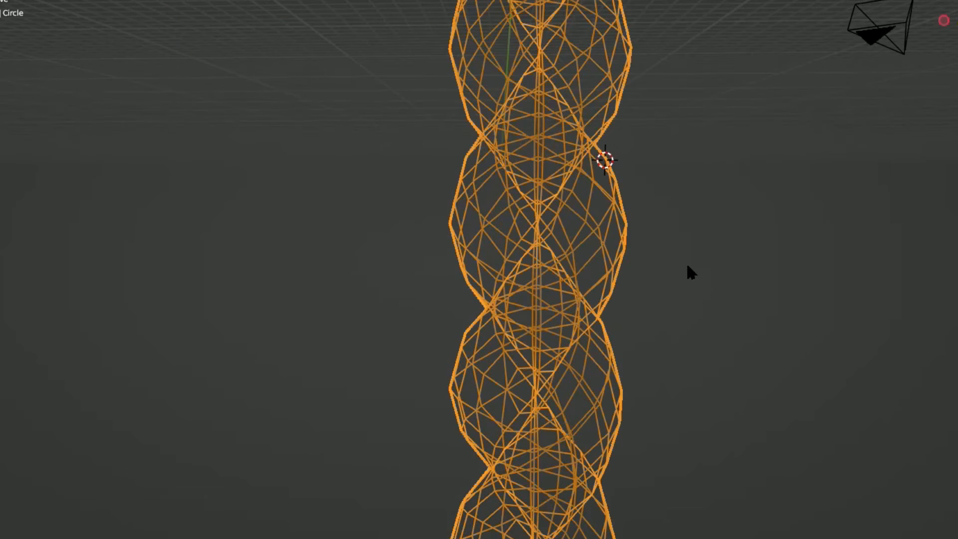
middle_click_drag(725, 194, 625, 189)
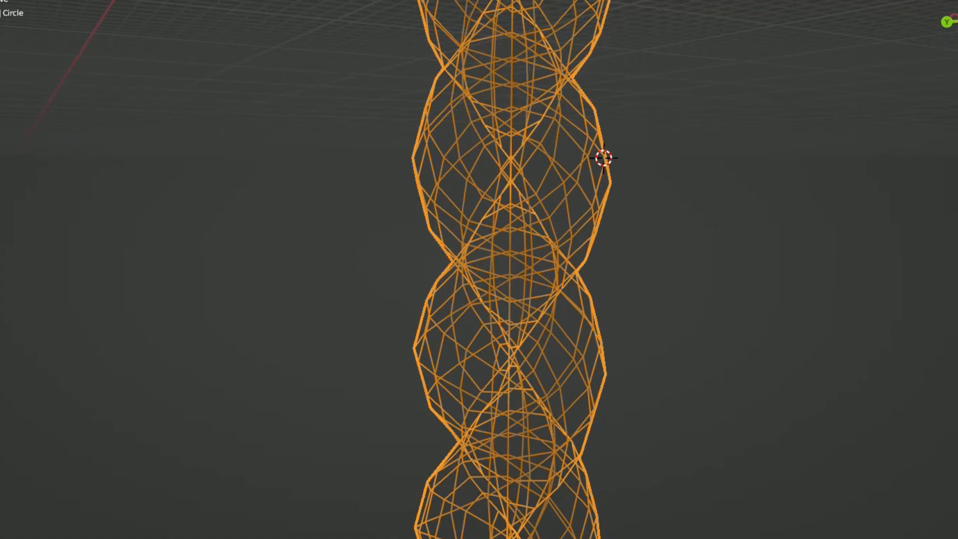
Remove the Screw modifier from the circle.
key("h")
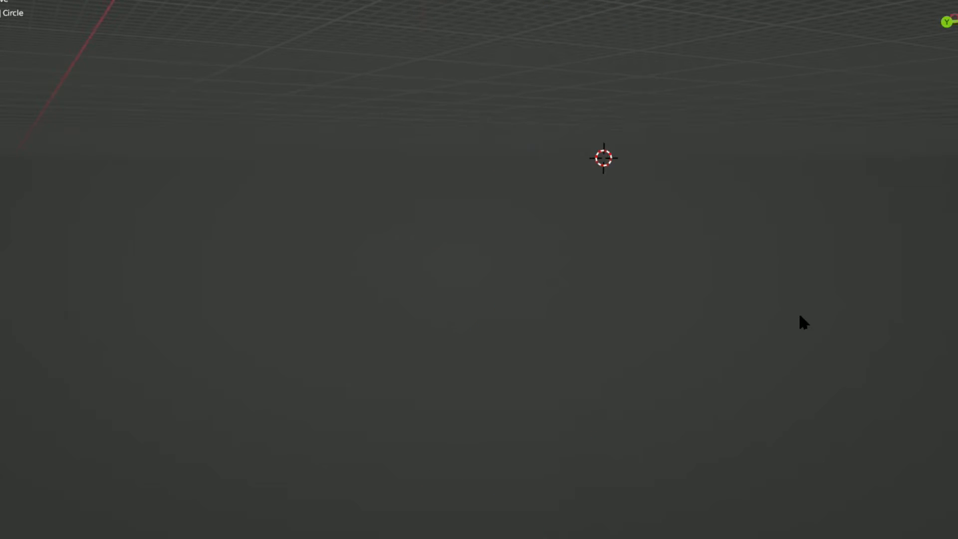
scroll(800, 316, "down", 8)
scroll(800, 316, "up", 5)
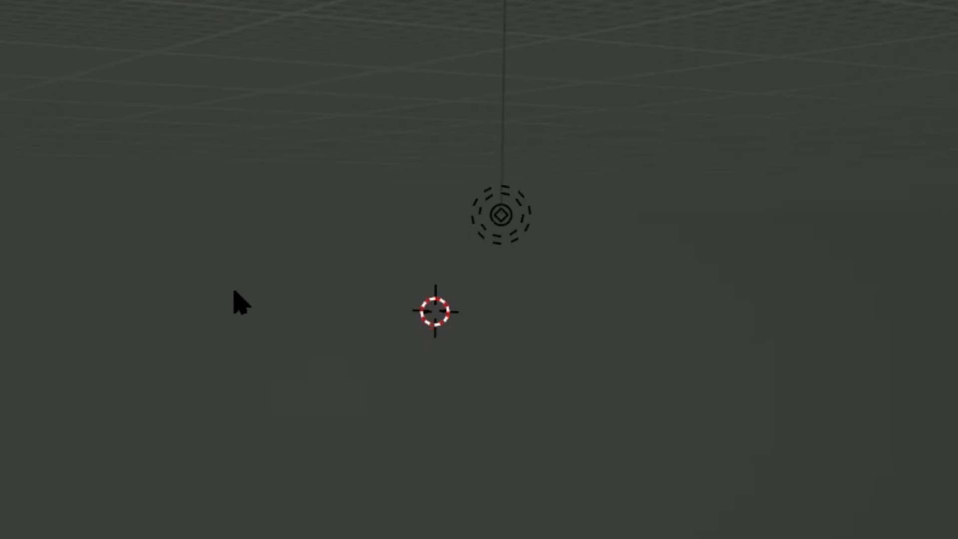
middle_click_drag(214, 283, 460, 362)
scroll(443, 310, "down", 6)
middle_click_drag(442, 220, 528, 428, "shift")
scroll(546, 520, "up", 3)
scroll(545, 520, "up", 2)
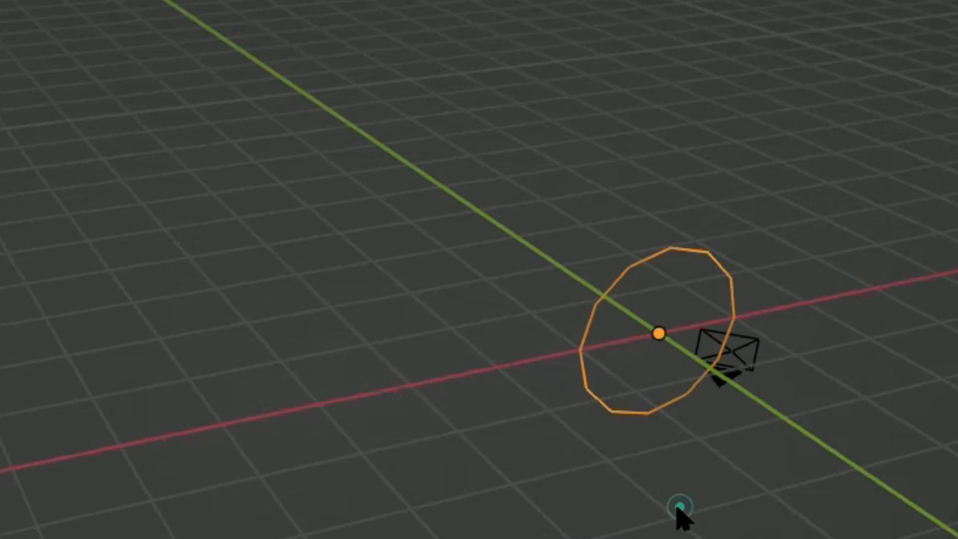
middle_click_drag(681, 508, 590, 466)
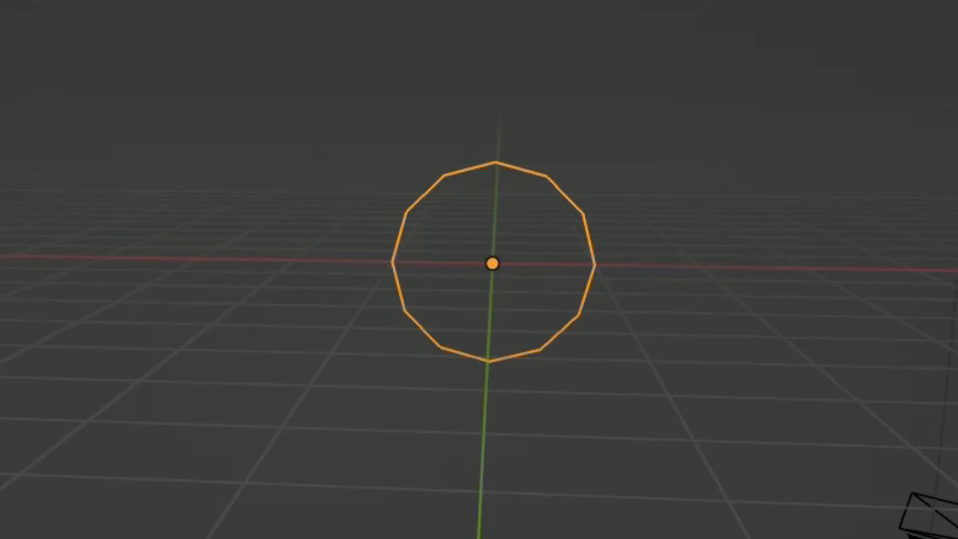
Delete the circle's five vertices on its negative X side, leaving a half circle.
key("Tab")
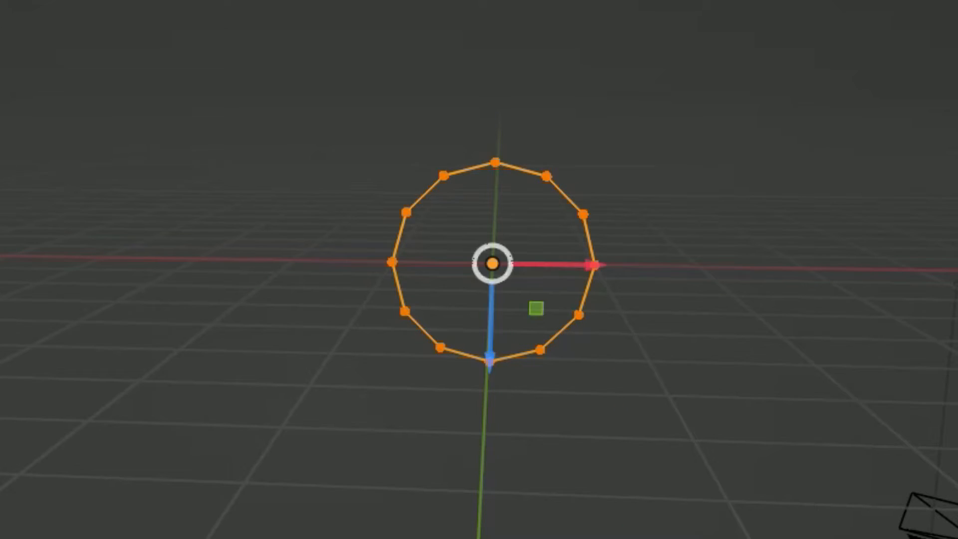
left_click(448, 178)
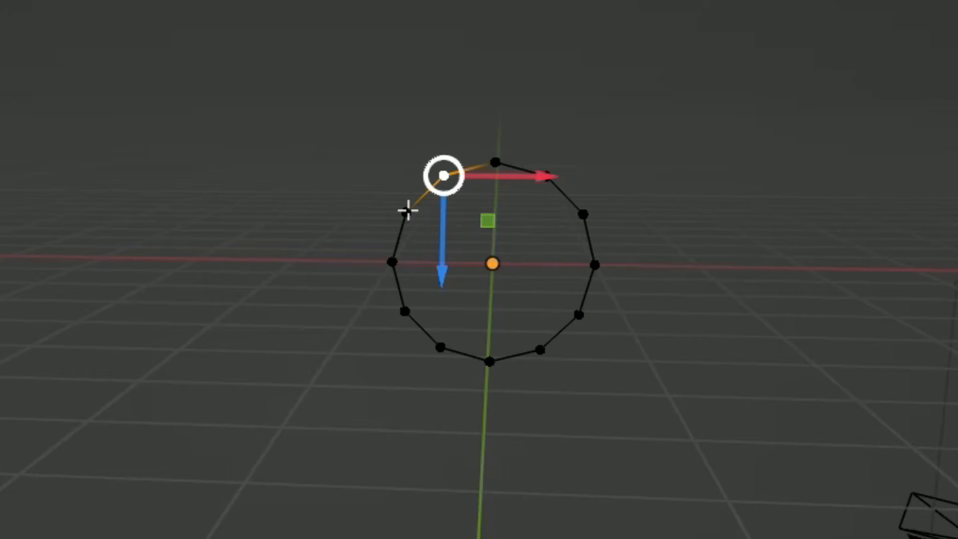
left_click(407, 211, "shift")
left_click(392, 262, "shift")
left_click(404, 309, "shift")
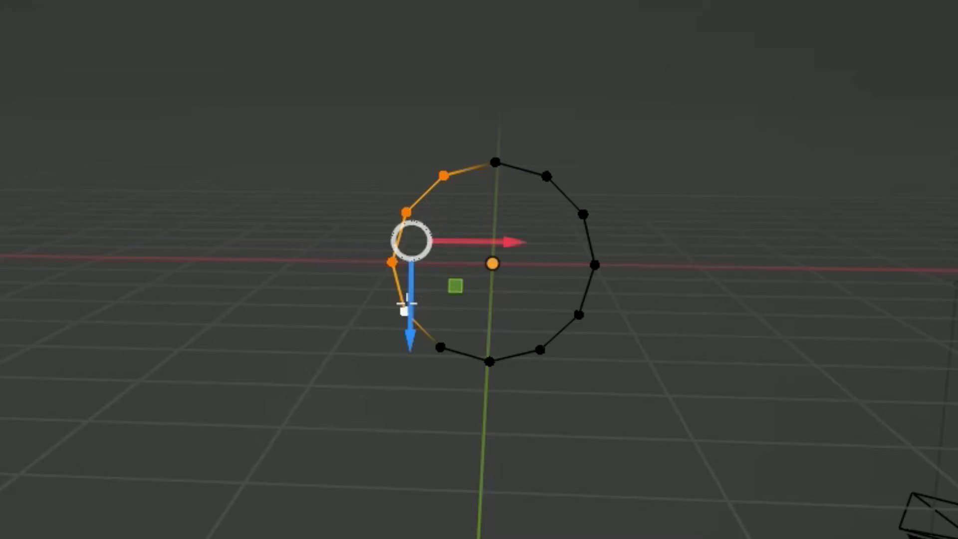
left_click(441, 347, "shift")
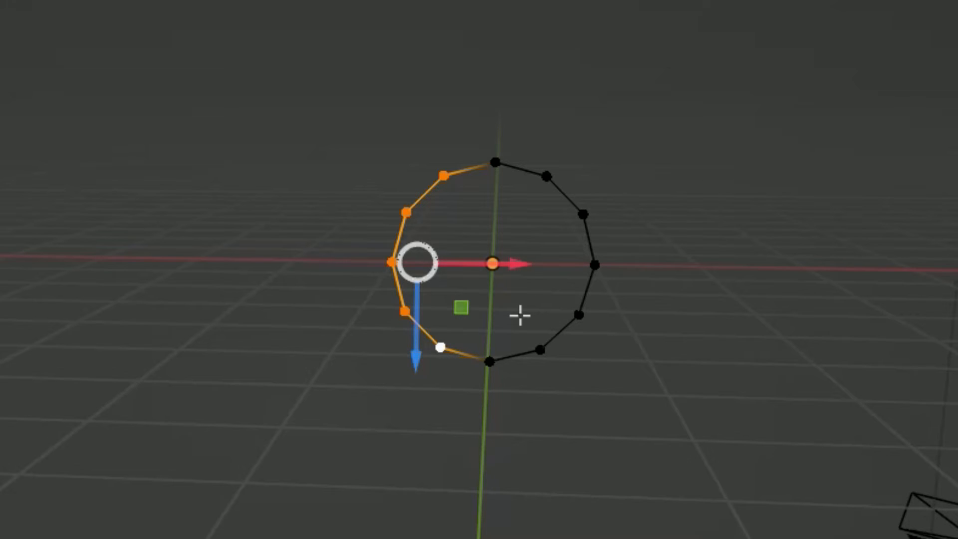
key("x")
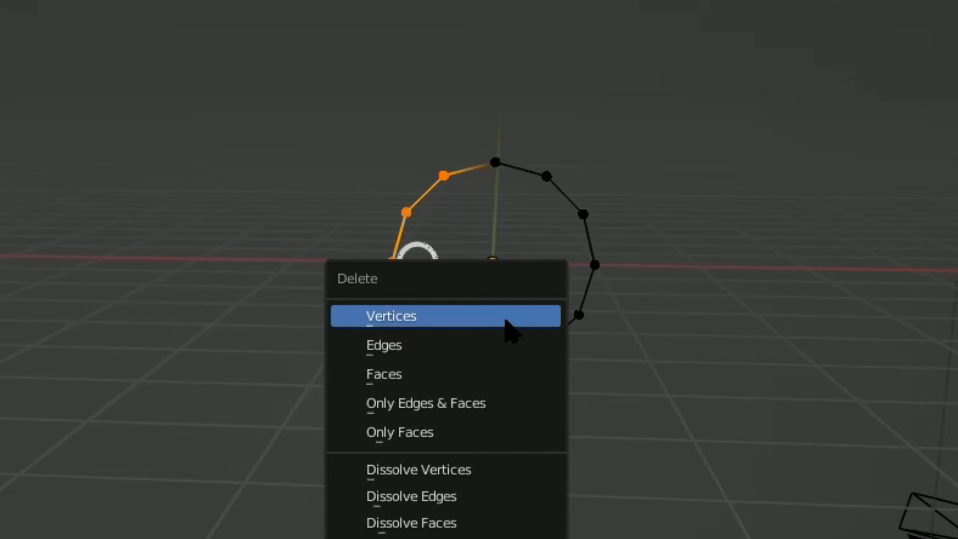
left_click(505, 318)
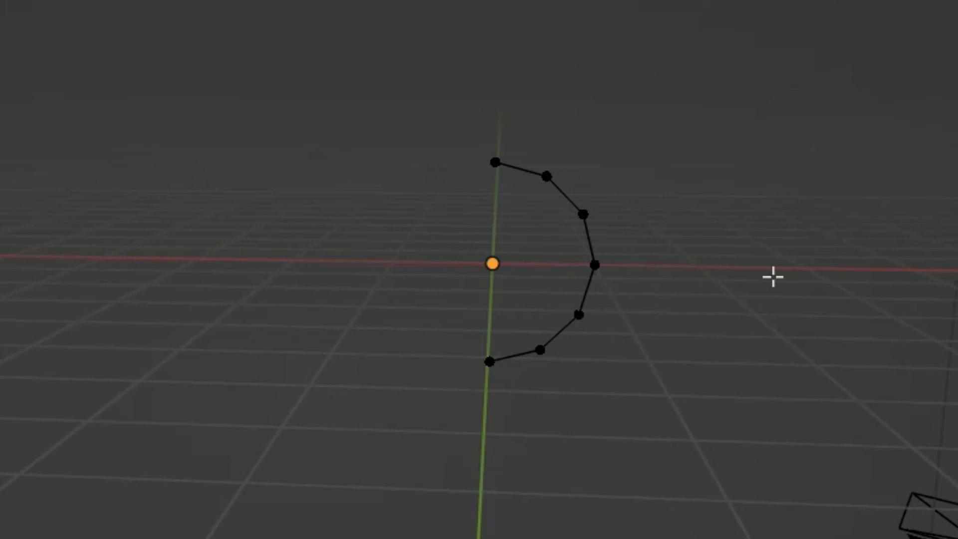
key("Tab")
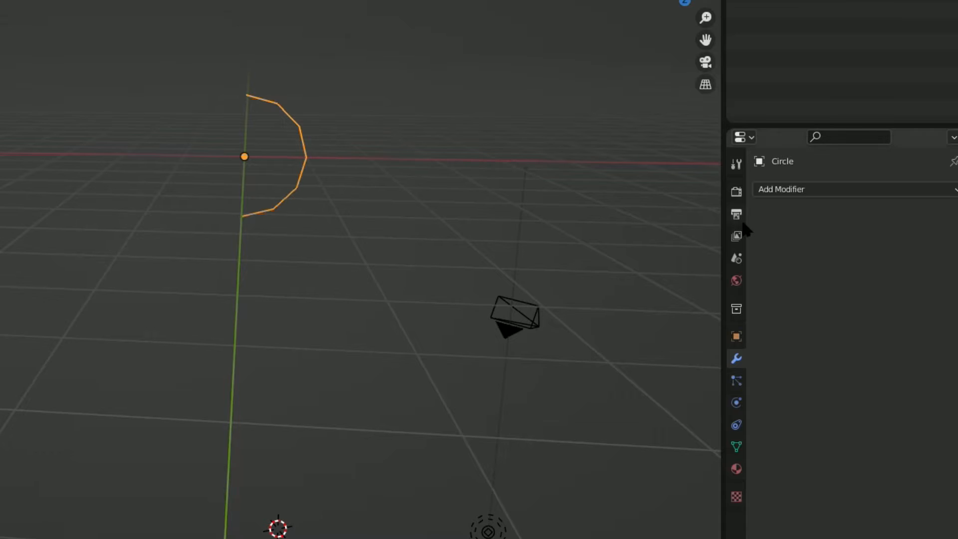
Add a Screw modifier to the half circle with 5 iterations and a screw offset of 1.7 m.
left_click(829, 190)
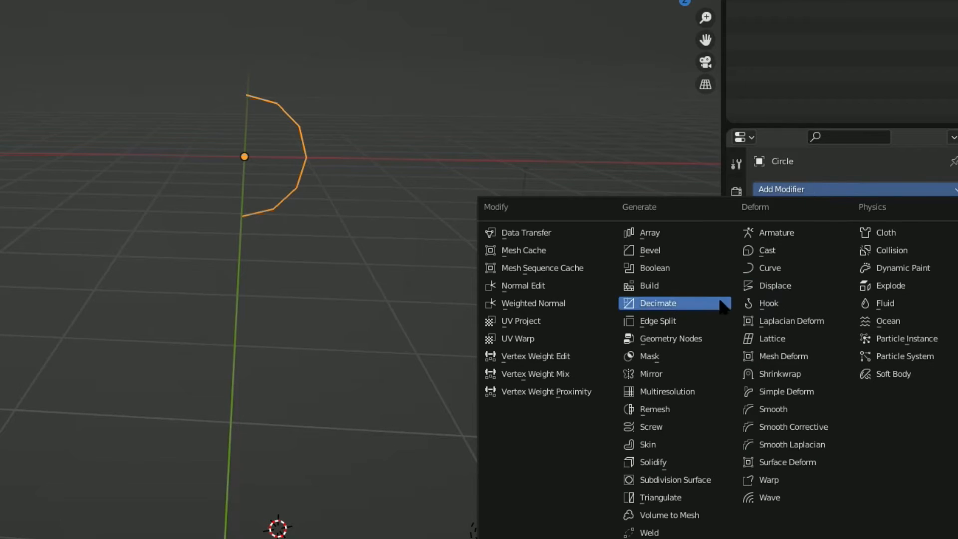
left_click(681, 427)
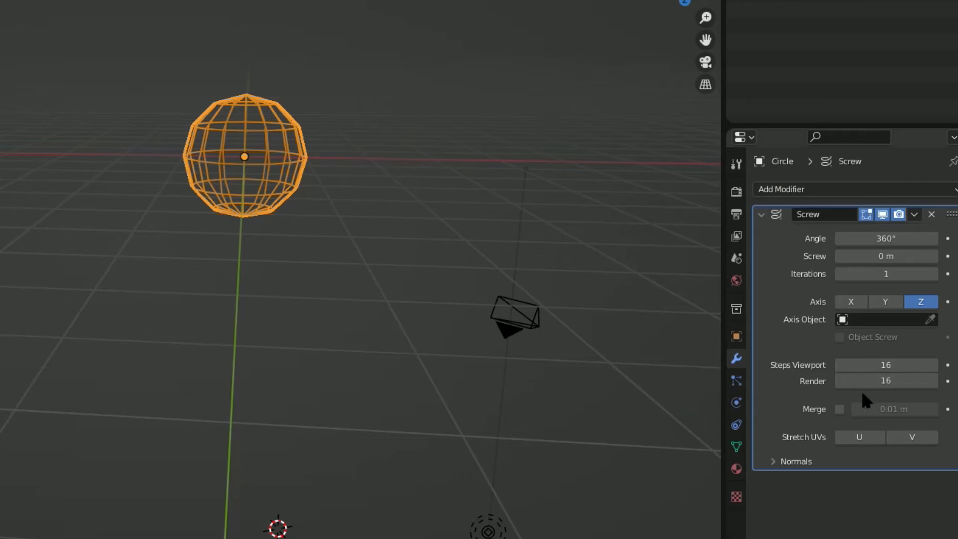
left_click(893, 272)
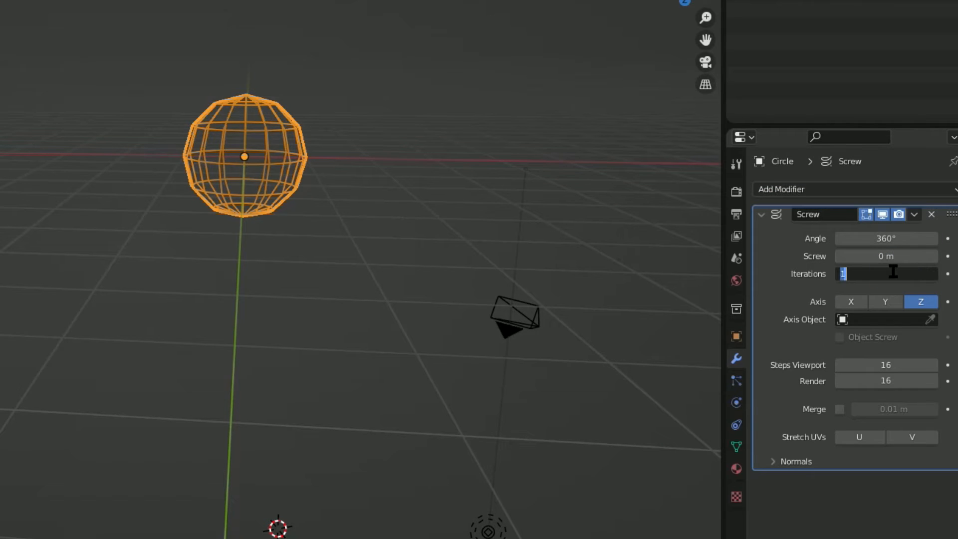
key("Return")
mouse_move(879, 255)
left_mouse_down()
mouse_move(939, 255)
mouse_move(883, 262)
left_mouse_up()
middle_click_drag(556, 282, 471, 277)
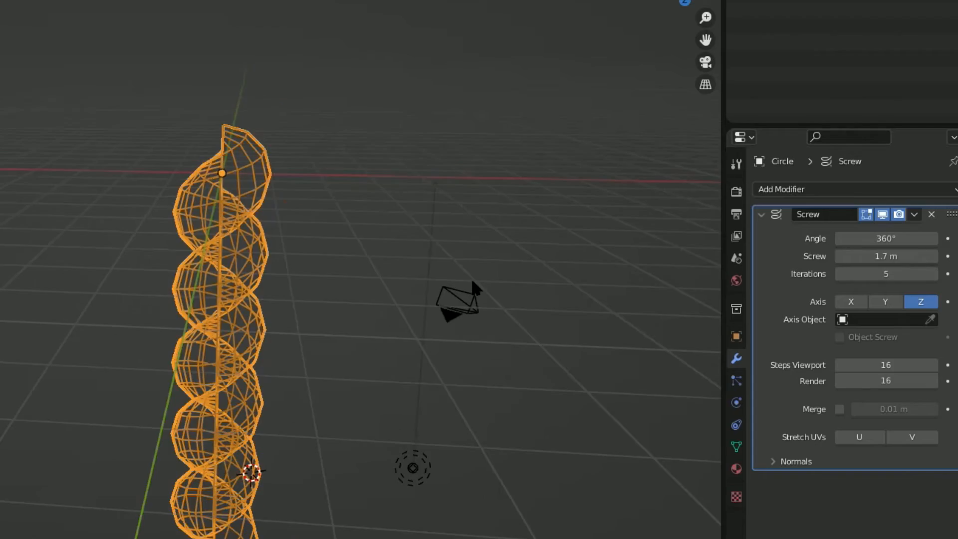
Merge all of the column's vertices by distance, lowering the merge distance enough to keep the spiral shape.
mouse_move(373, 209)
middle_mouse_down()
mouse_move(365, 219)
mouse_move(410, 271)
mouse_move(526, 242)
mouse_move(479, 191)
mouse_move(392, 170)
mouse_move(312, 169)
mouse_move(308, 143)
mouse_move(384, 121)
mouse_move(427, 123)
middle_mouse_up()
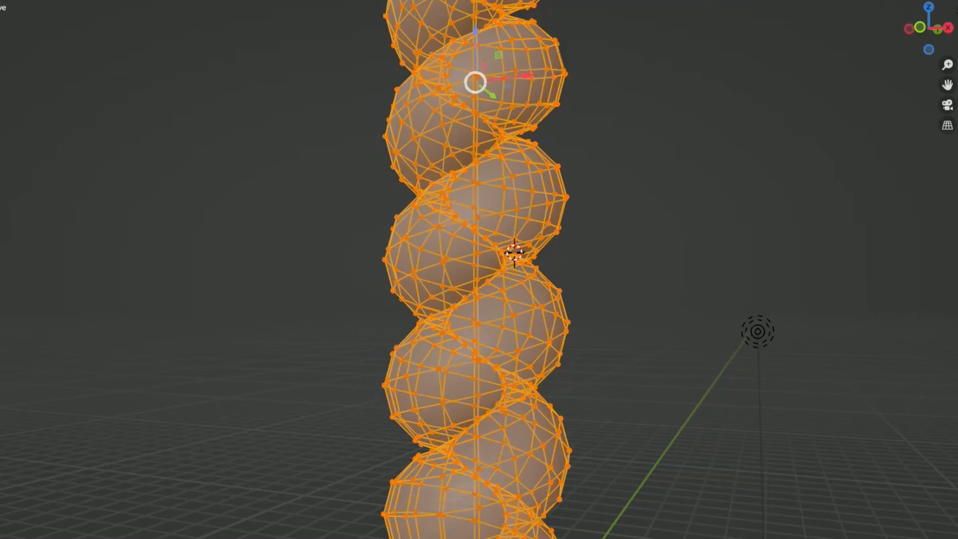
left_click(166, 0)
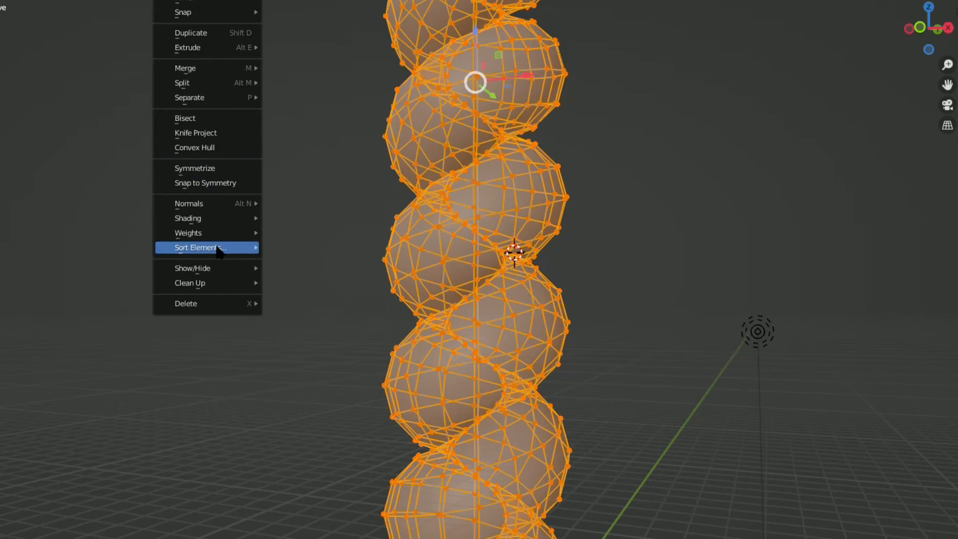
mouse_move(222, 287)
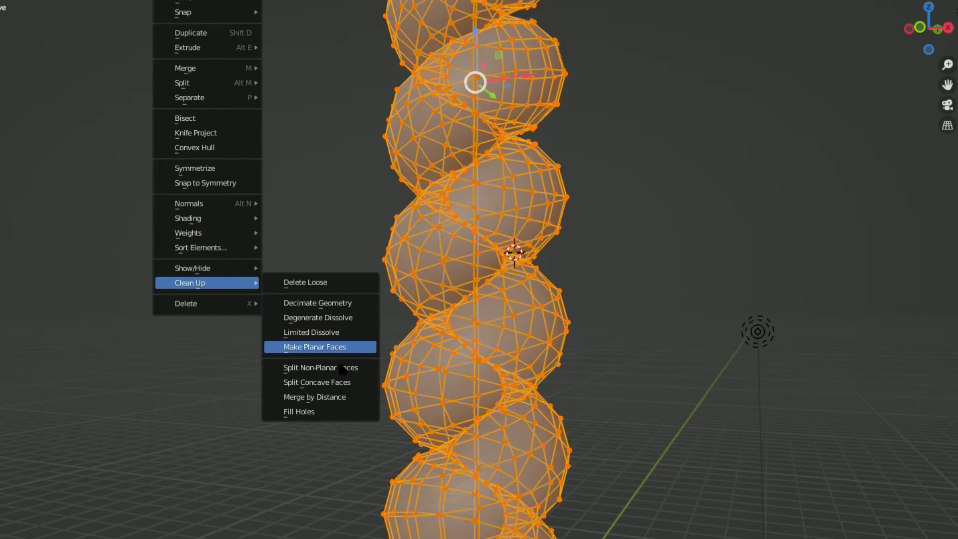
left_click(341, 395)
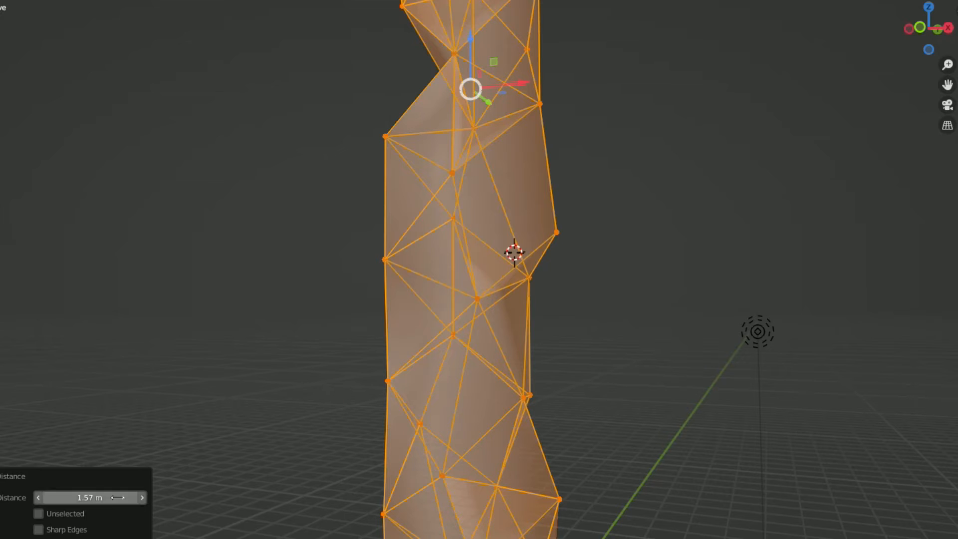
left_click_drag(118, 497, 1, 497)
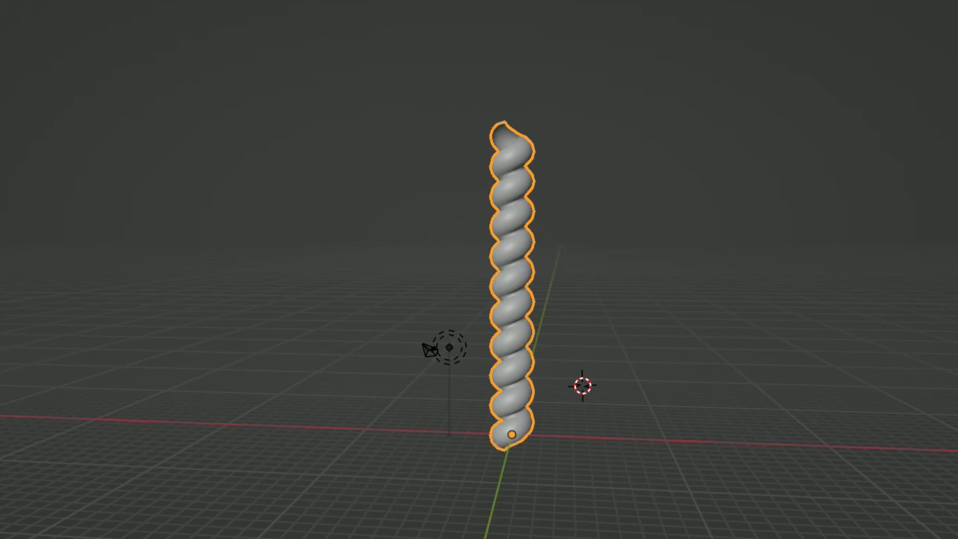
Add a cube at the 3D cursor beside the column's base and scale it uniformly by 1.671.
key("shift+a")
left_click(239, 1)
key("s")
left_click(687, 262)
middle_click_drag(699, 209, 519, 214)
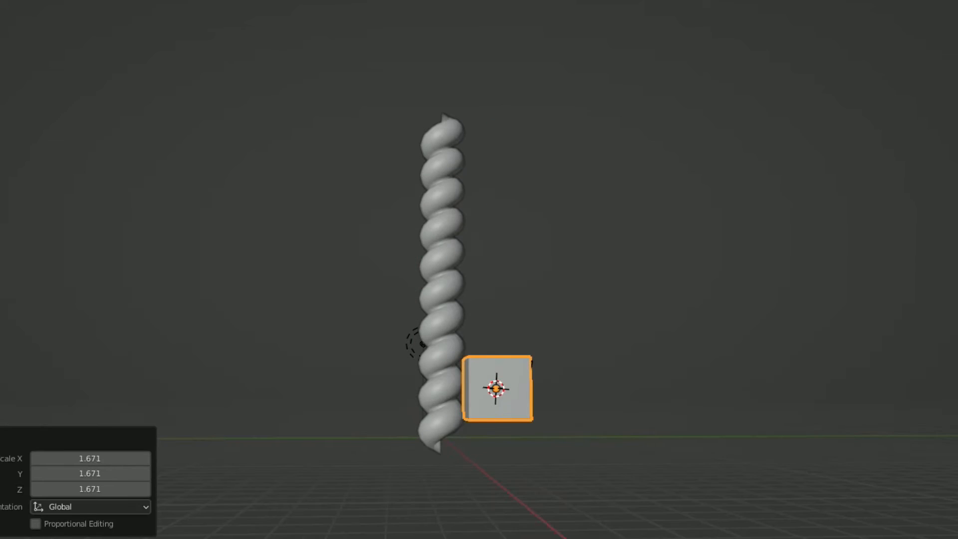
Move the cube along X, Y and Z until it is centred under the column's lower end.
left_click_drag(445, 389, 394, 389)
middle_click_drag(543, 311, 719, 320)
left_click_drag(587, 339, 582, 394)
left_click_drag(535, 440, 453, 441)
middle_click_drag(365, 382, 329, 379)
left_click_drag(456, 442, 454, 442)
middle_click_drag(399, 359, 316, 397)
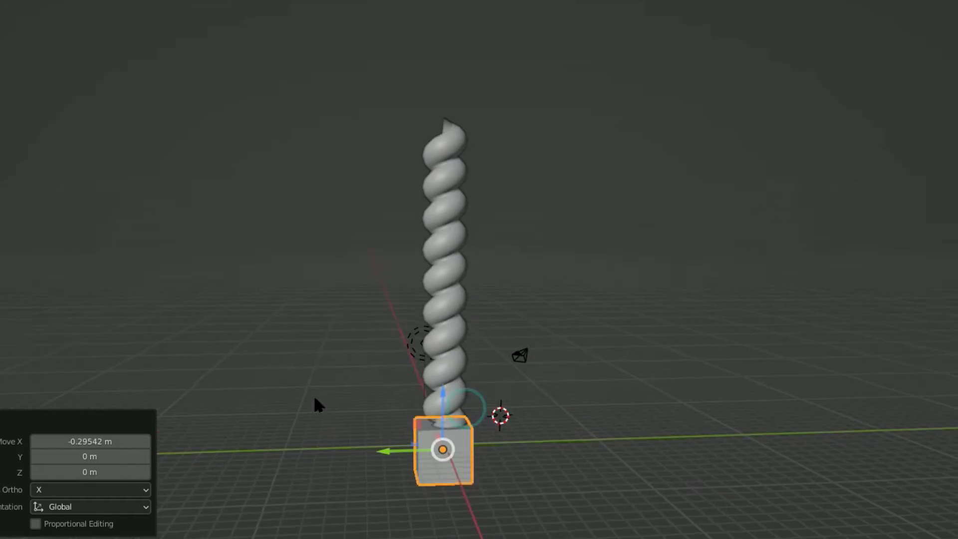
Scale the base cube up slightly and lower it so it overlaps only the column's bottom tip.
key("s")
left_click_drag(443, 399, 443, 425)
middle_click_drag(574, 320, 479, 336)
Duplicate the base cube and move the copy straight up to overlap the column's top tip.
key("shift+d")
left_click_drag(396, 394, 396, 53)
middle_click_drag(320, 204, 540, 270)
left_click_drag(451, 93, 450, 82)
middle_click_drag(540, 106, 524, 50)
Try to cut the column's top flat using the upper cube, and undo the cut and the cube's deletion.
left_click(443, 235)
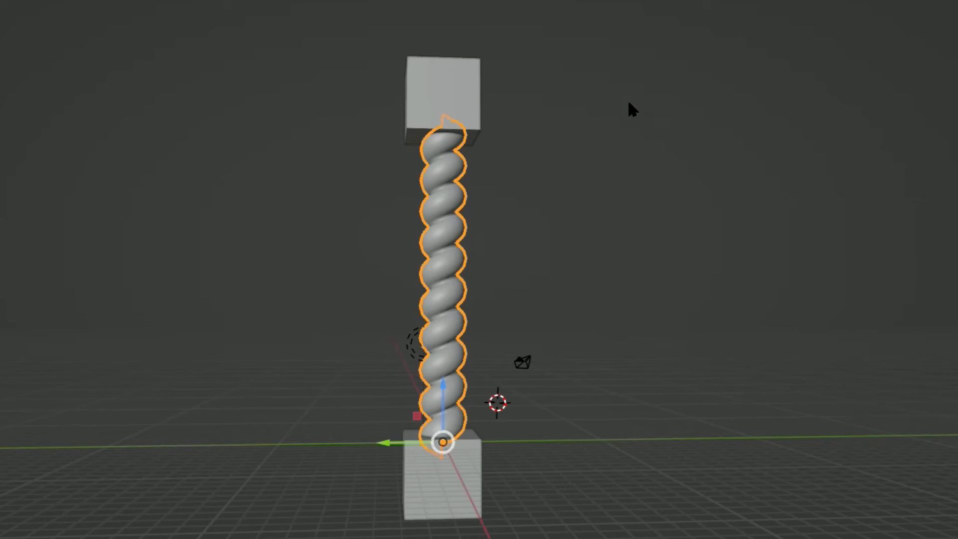
left_click(473, 77)
left_click(457, 76)
key("Delete")
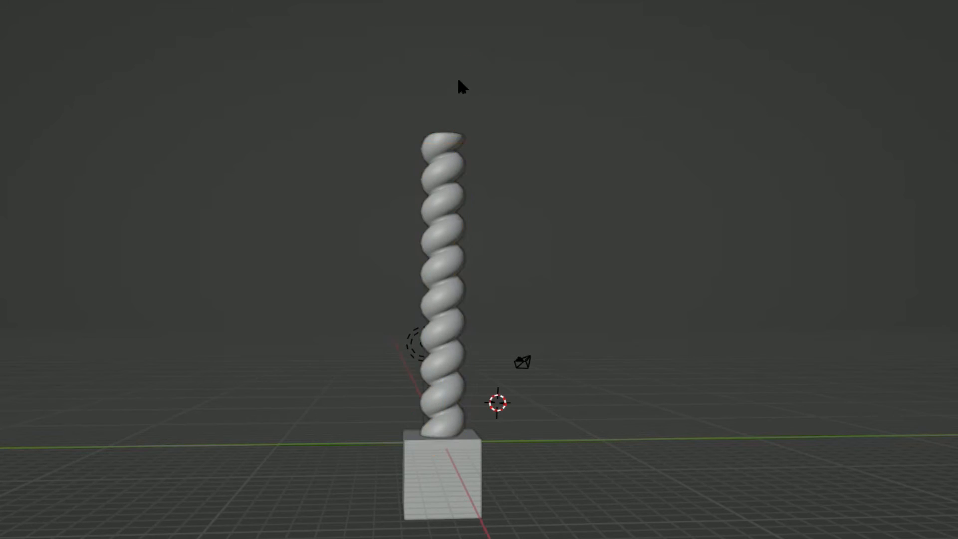
middle_click_drag(457, 76, 555, 285)
scroll(555, 285, "down", 3)
key("ctrl+z")
key("ctrl+z")
Move the upper cube along Z to adjust where it overlaps the column's top.
left_click(492, 67)
scroll(458, 94, "up", 3)
middle_click_drag(492, 67, 475, 100)
middle_click_drag(474, 100, 589, 164, "shift")
key("g")
key("z")
left_click(594, 100)
left_click(949, 270)
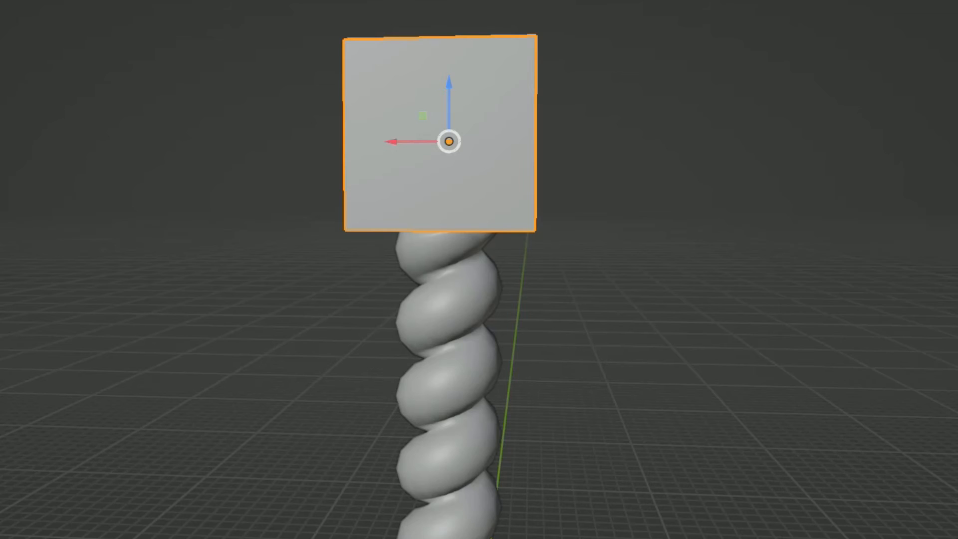
Subtract the upper cube from the column to cut its top flat, and remove the cube.
left_click(476, 359)
scroll(480, 270, "up", 4)
middle_click_drag(504, 309, 954, 225)
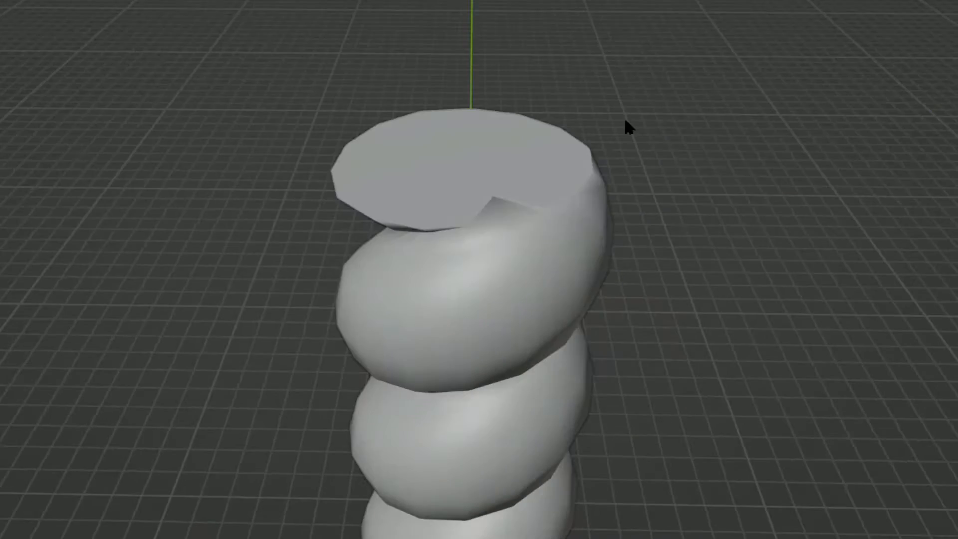
middle_click_drag(625, 119, 500, 150)
Raise the base cube along Z so it covers more of the column's lowest coil.
left_click(409, 388)
left_click_drag(409, 392, 409, 344)
middle_click_drag(574, 340, 429, 360)
Subtract the base cube from the column to cut its bottom flat, and delete the cube.
left_click(492, 239)
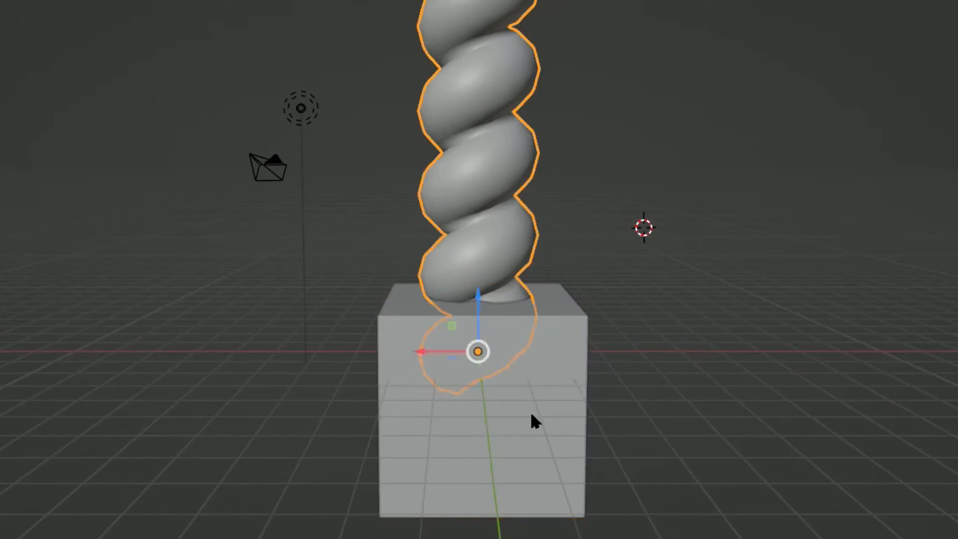
left_click(532, 420, "shift")
key("shift+a")
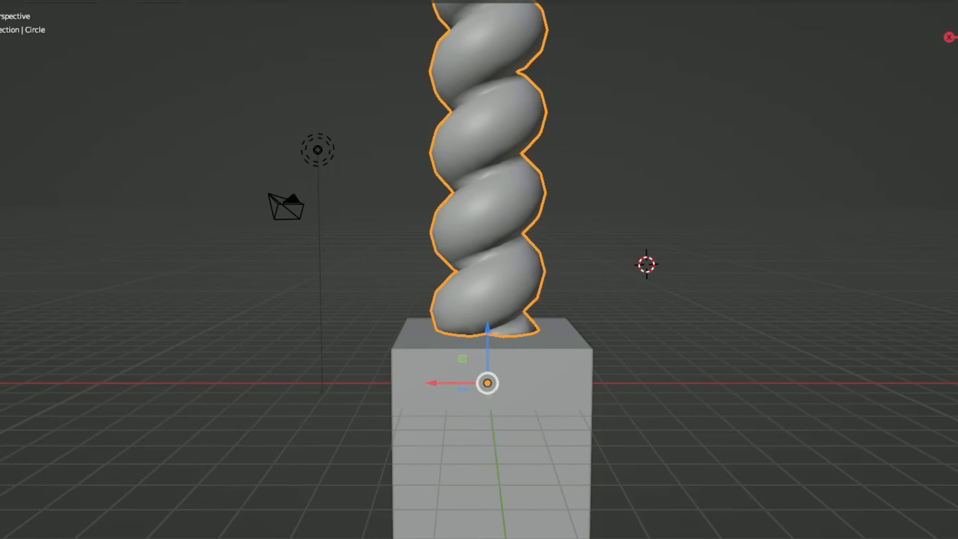
middle_click_drag(822, 263, 788, 227)
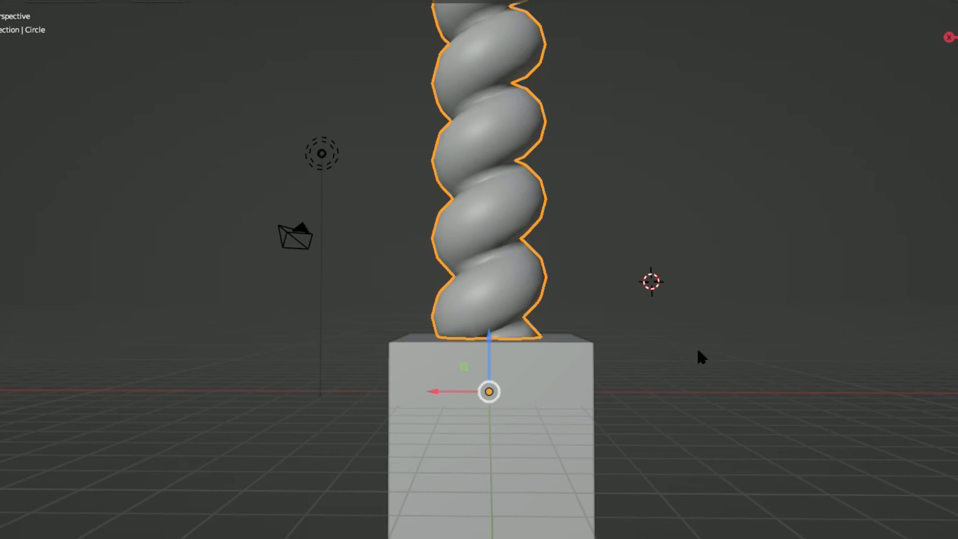
left_click(562, 393)
key("Delete")
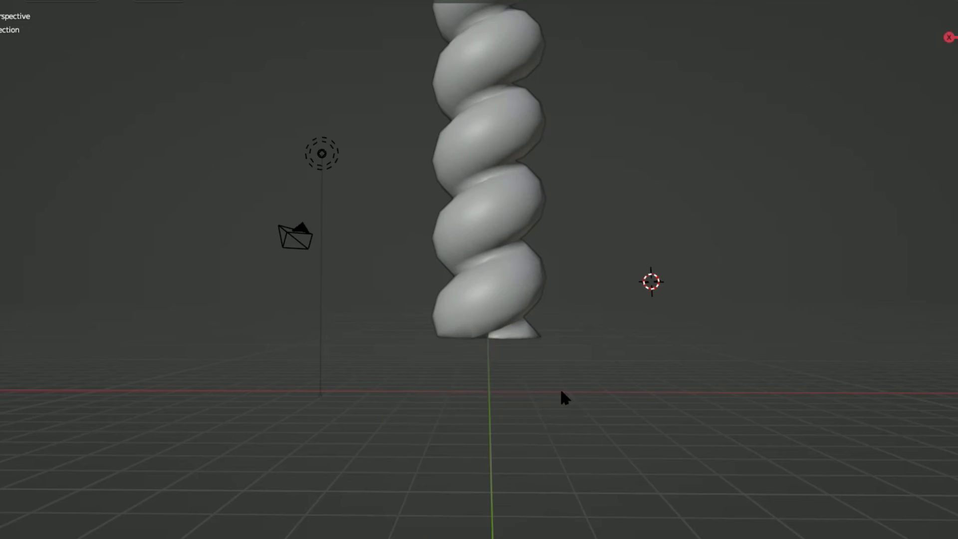
Enter Edit Mode on the column and select the flat cap face at its top in face selection.
middle_click_drag(537, 328, 504, 331)
middle_click_drag(620, 156, 574, 364)
middle_click_drag(567, 128, 569, 270)
left_click(495, 178)
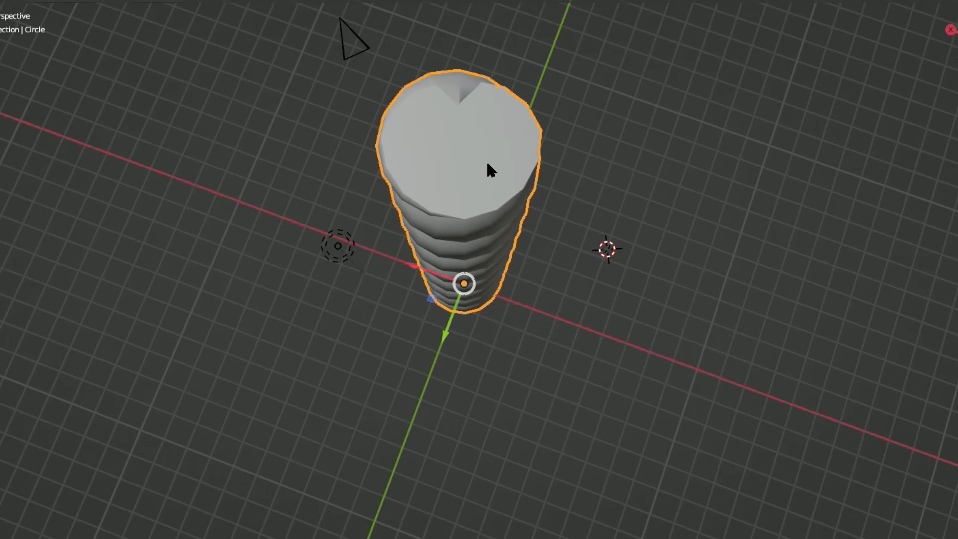
key("Tab")
key("alt+a")
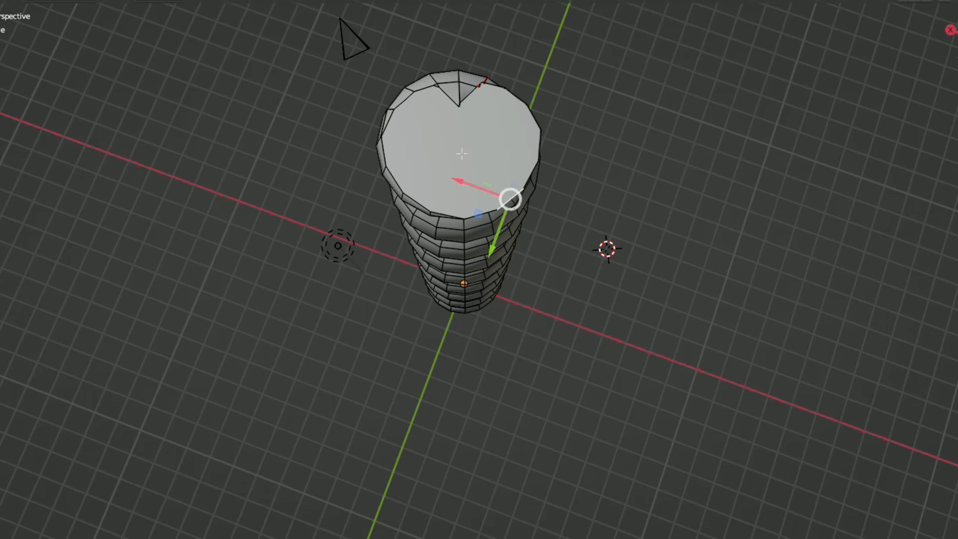
left_click(459, 105)
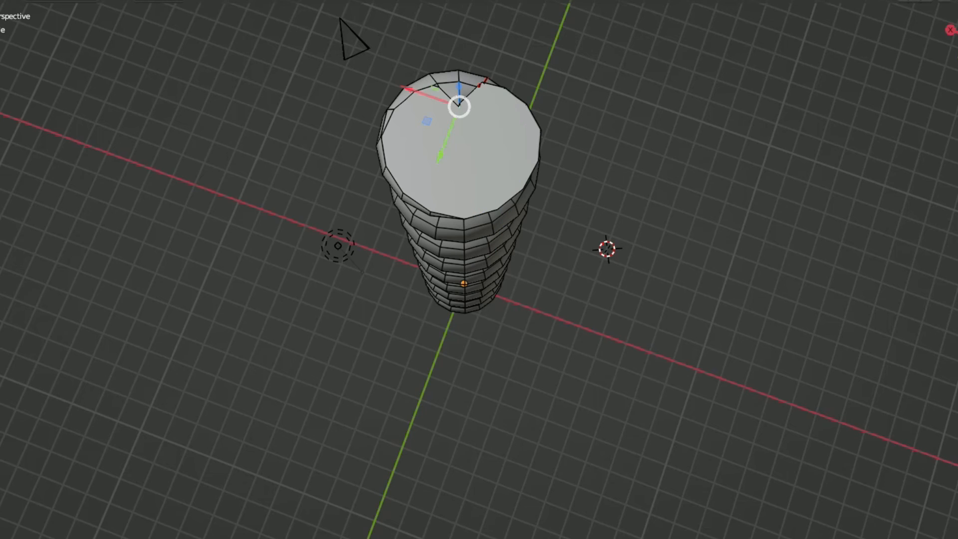
key("3")
left_click(424, 145)
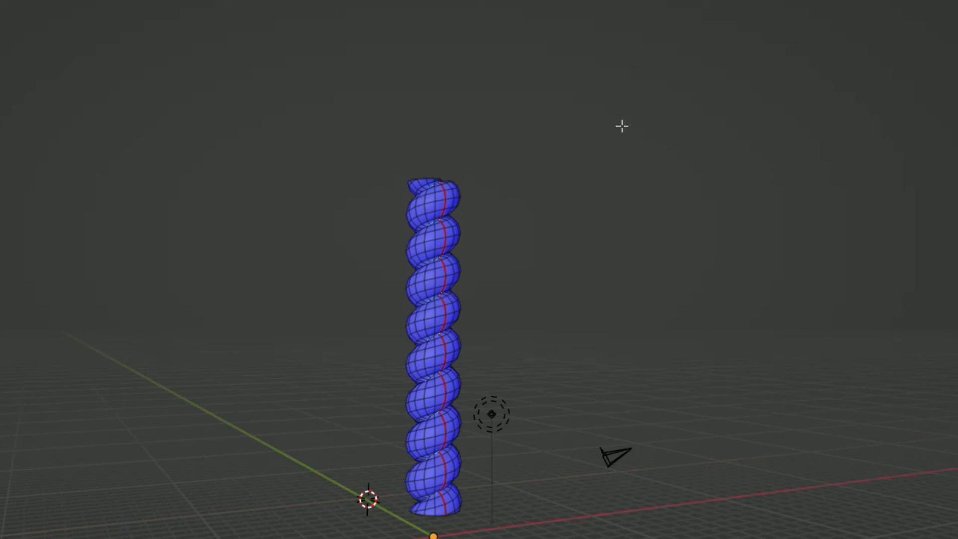
Select the column's entire mesh in Edit Mode and unwrap it to UVs.
middle_click_drag(620, 127, 499, 80)
key("Tab")
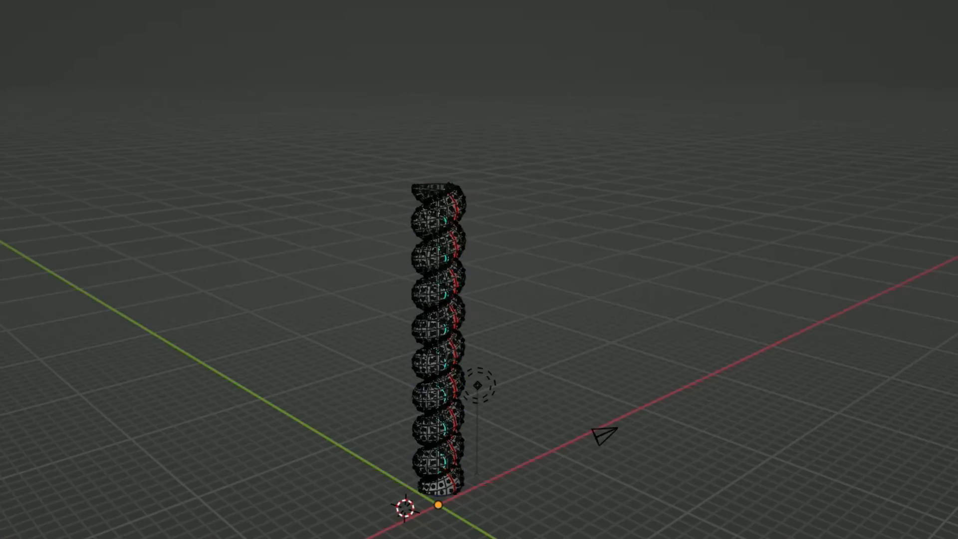
middle_click_drag(399, 172, 379, 148)
scroll(379, 148, "down", 2)
key("a")
middle_click_drag(679, 322, 497, 351)
key("u")
left_click(373, 1)
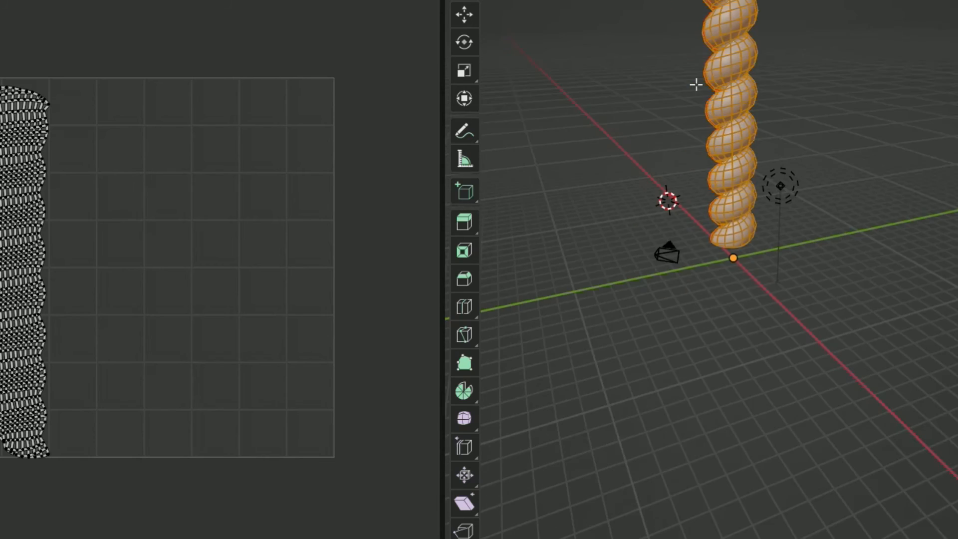
Widen the UV editor, select the whole UV island and move it to the middle of the UV square.
middle_click_drag(696, 83, 653, 121)
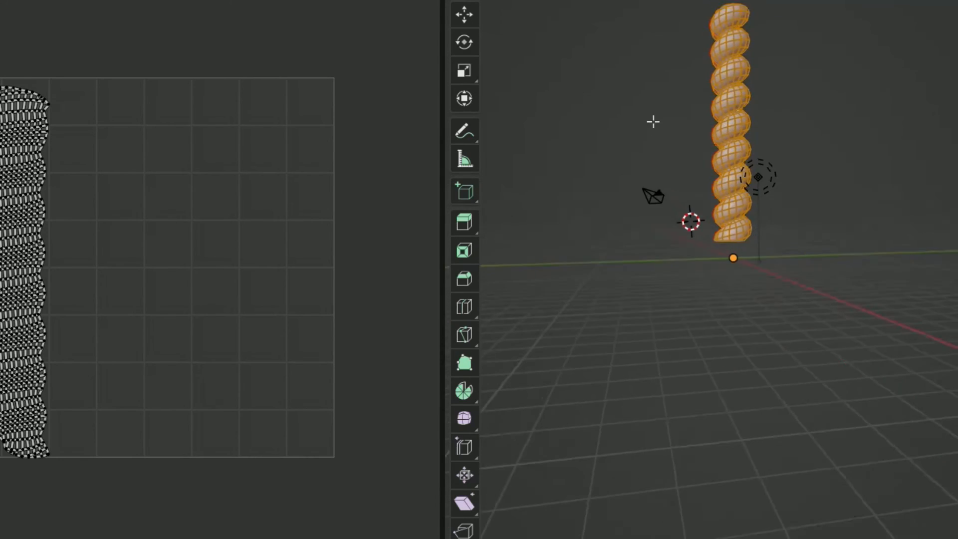
scroll(422, 169, "up", 1)
left_click_drag(443, 163, 697, 158)
left_click(71, 220)
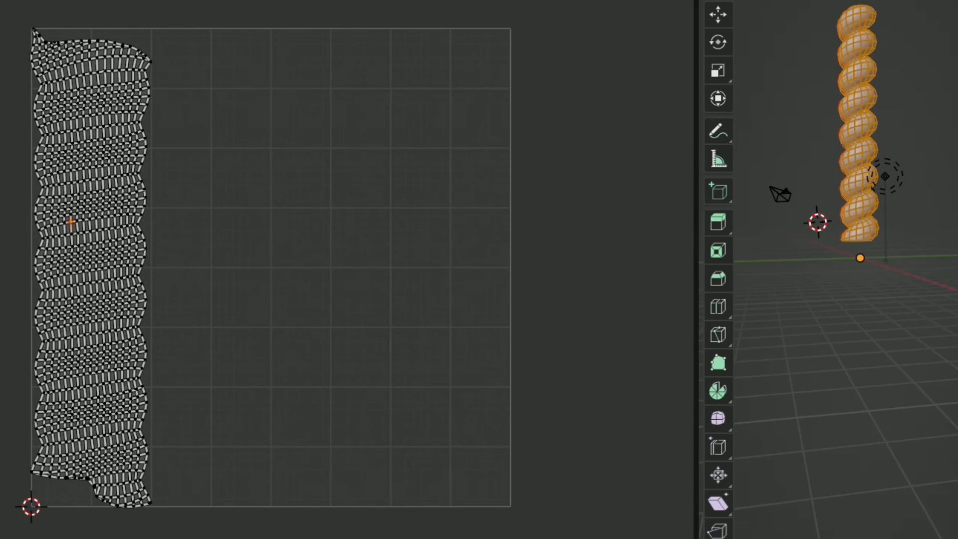
key("a")
key("g")
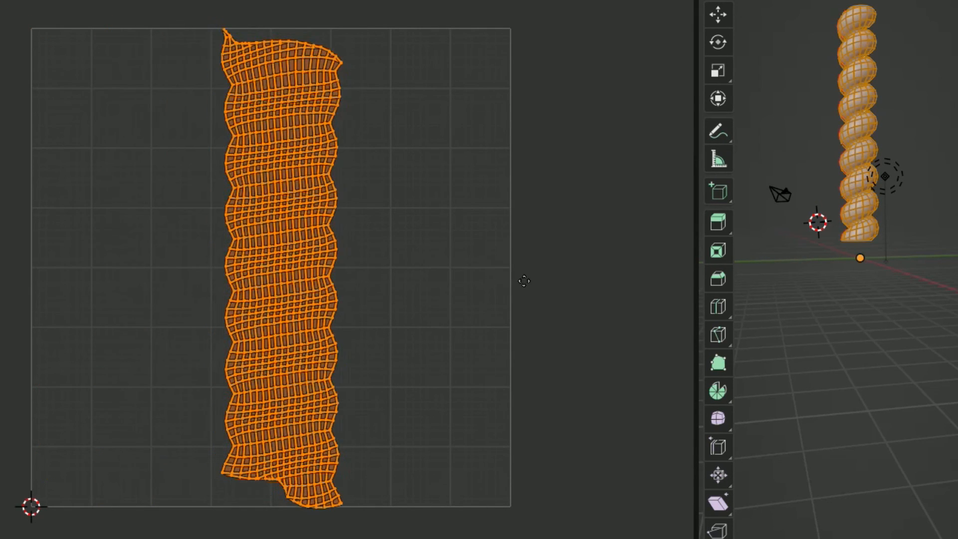
left_click(514, 281)
Stretch the UV island along X so it spans most of the UV square's width.
key("s")
key("x")
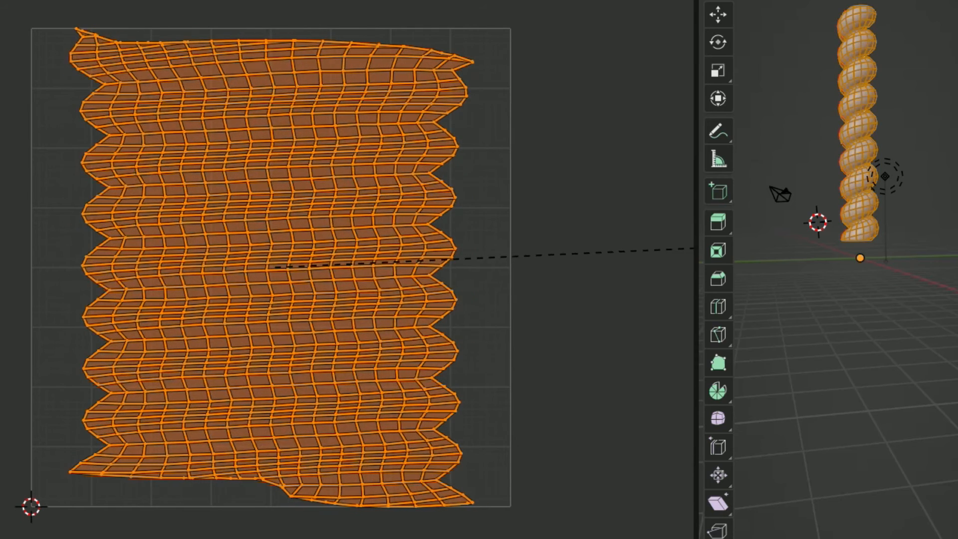
left_click(51, 264)
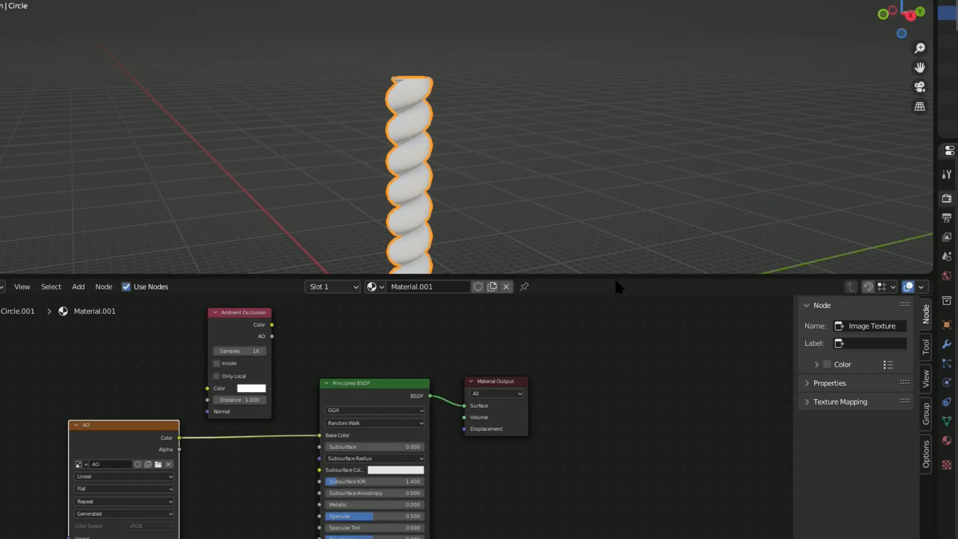
Enlarge the 3D viewport and examine the column with the AO texture applied.
left_click_drag(615, 277, 614, 477)
middle_click_drag(392, 179, 529, 322)
scroll(371, 274, "up", 6)
scroll(530, 322, "down", 4)
scroll(529, 321, "up", 2)
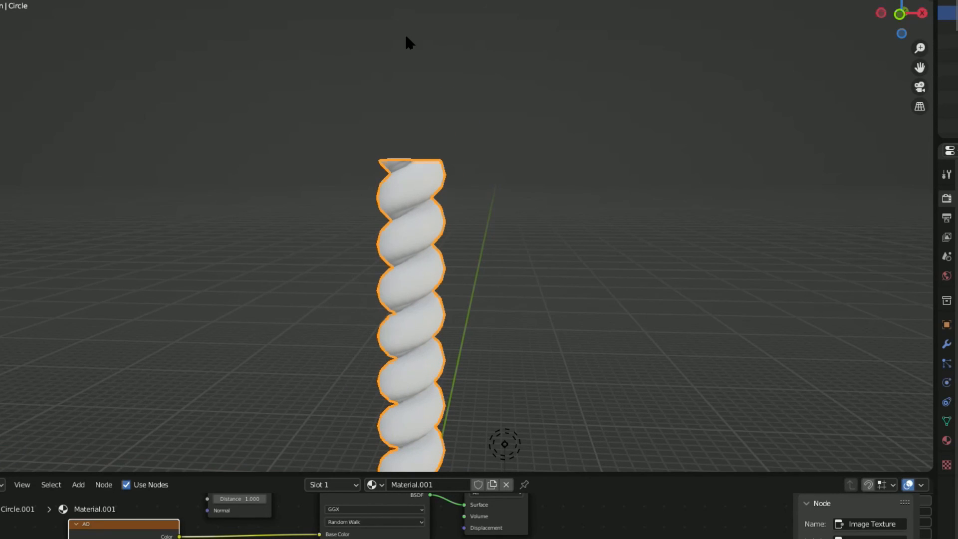